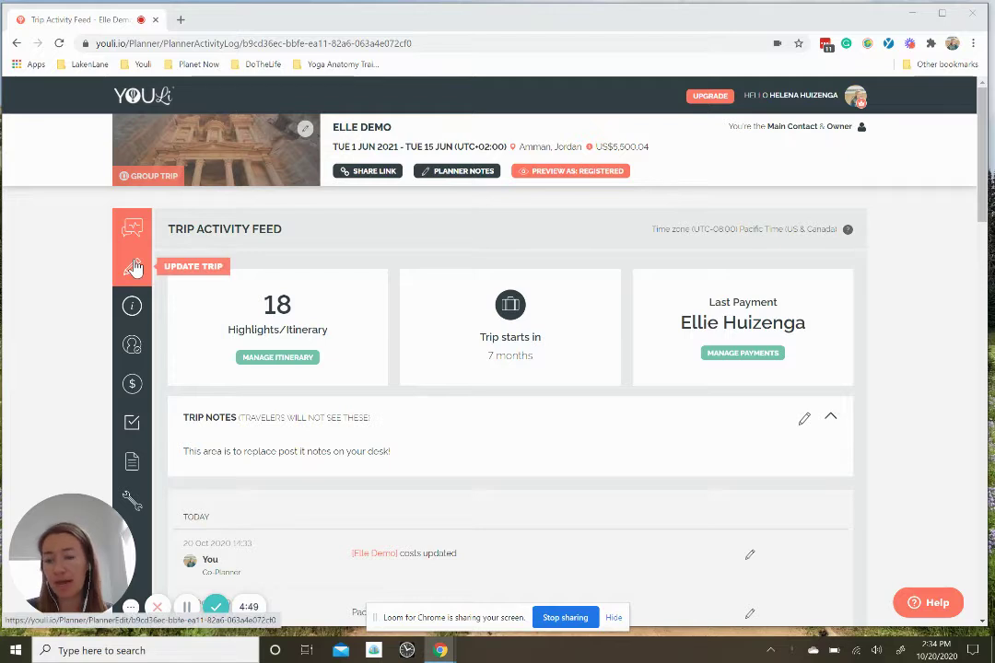
# Step: Open the trip for updating and show its pricing settings with the base price packages
pyautogui.click(132, 266)
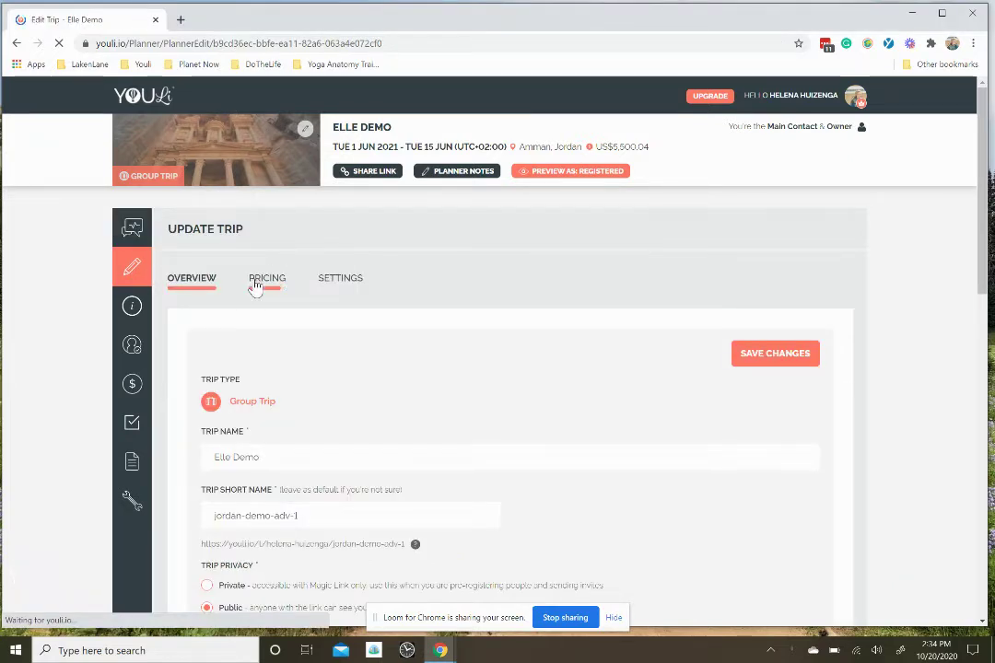
pyautogui.click(257, 282)
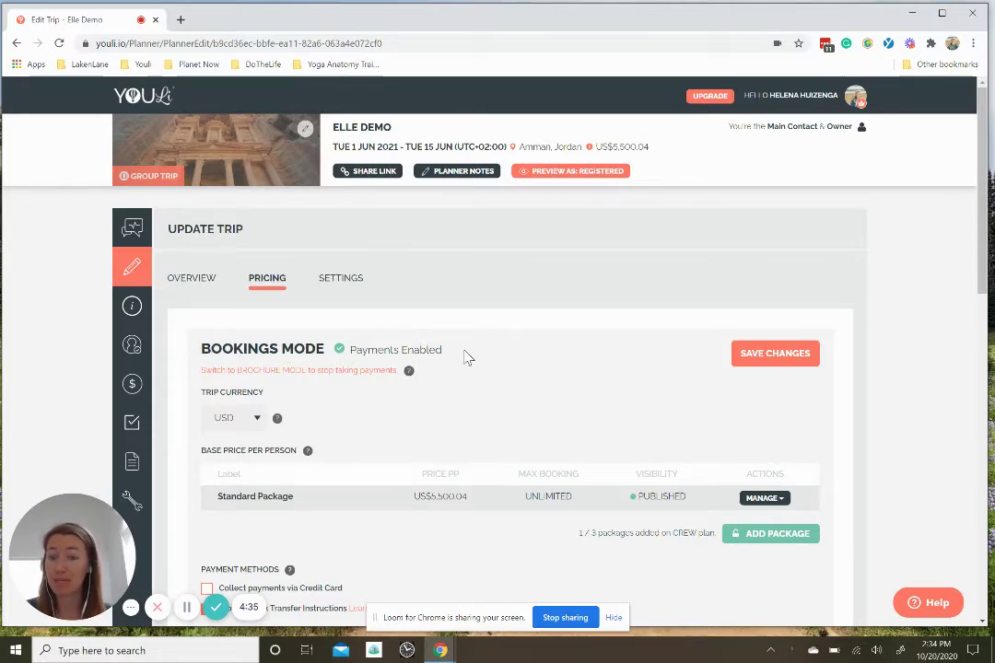
pyautogui.scroll(-1, 467, 358)
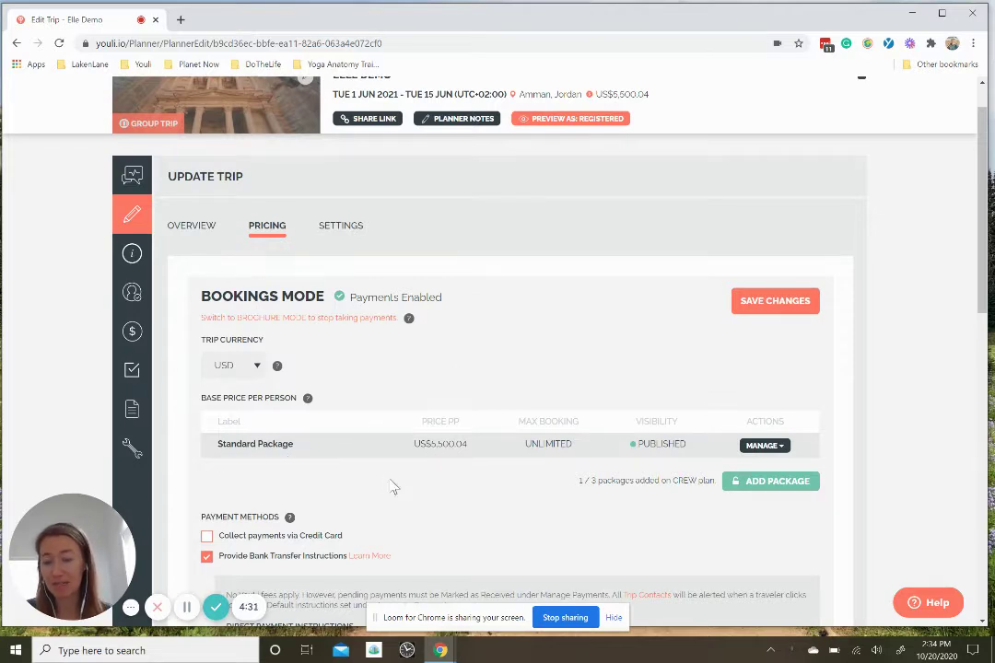
pyautogui.scroll(-1, 394, 488)
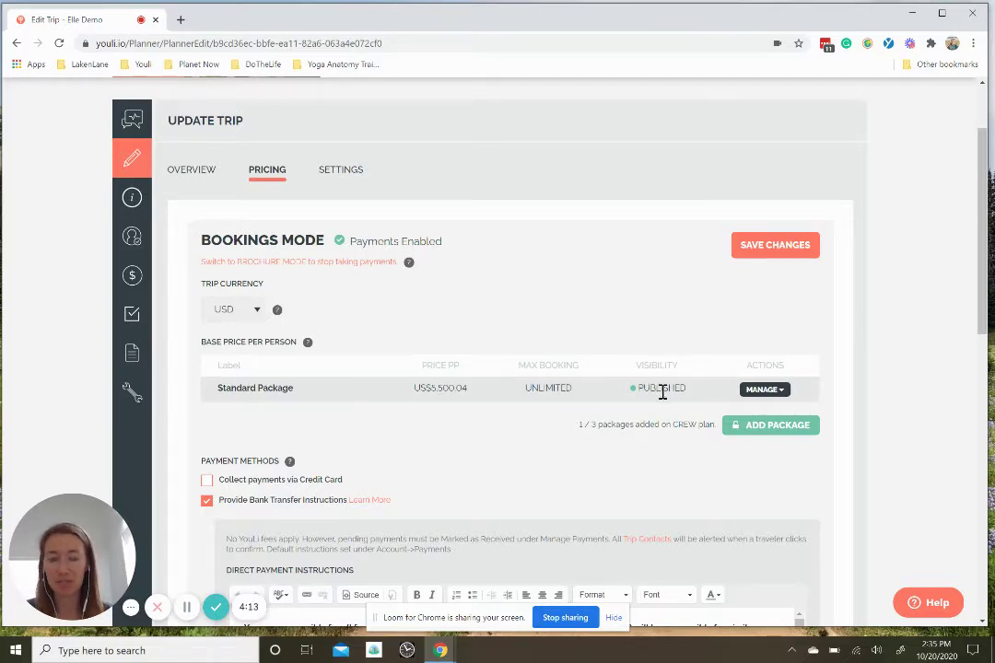
# Step: Start a new pricing package and label it "Couple Package"
pyautogui.click(761, 435)
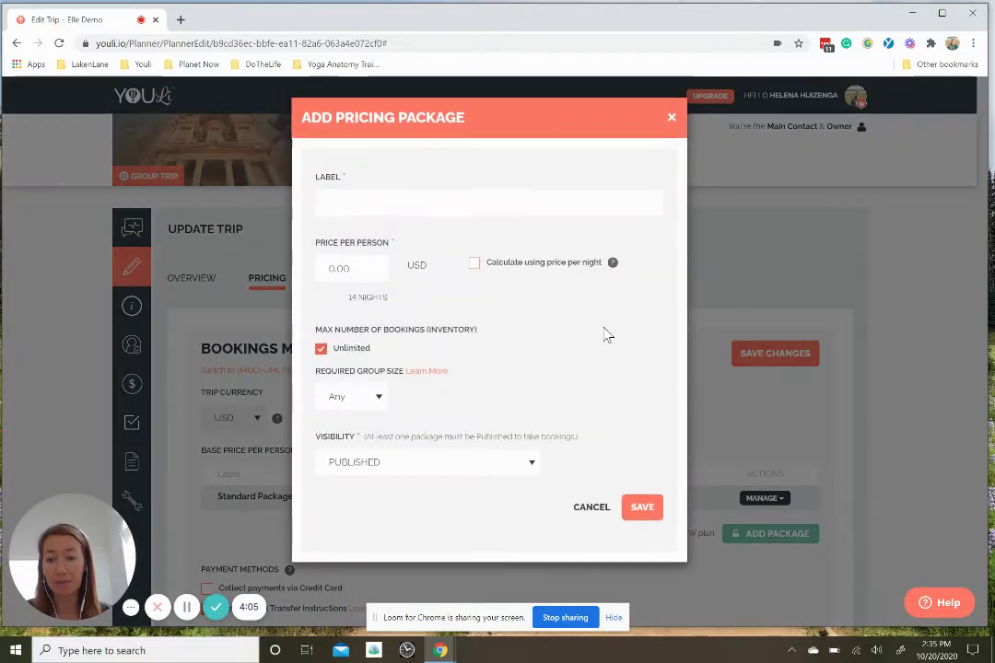
pyautogui.click(409, 204)
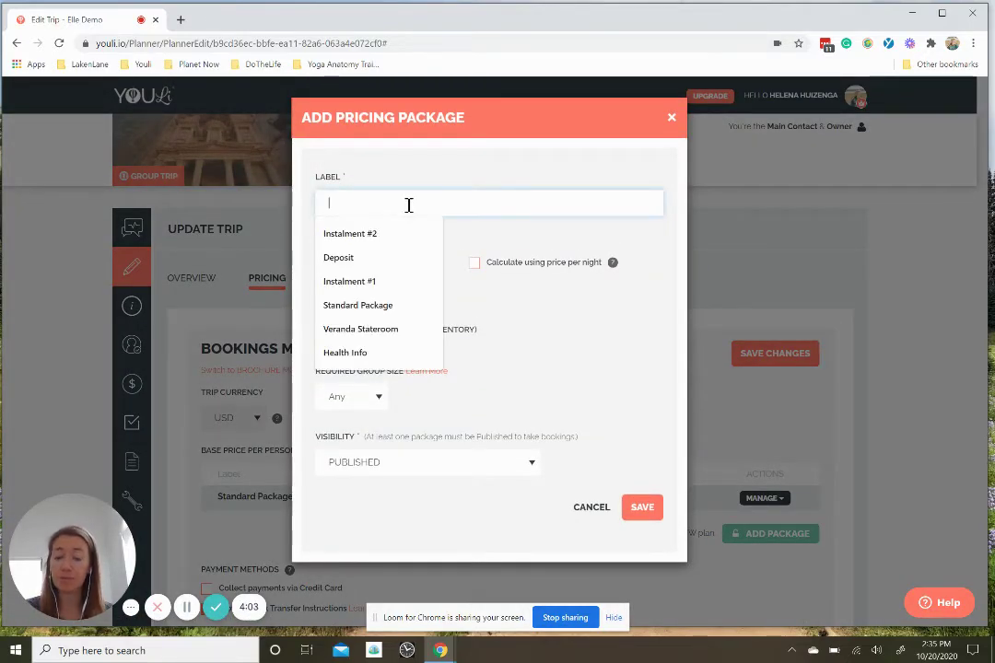
pyautogui.write('CO')
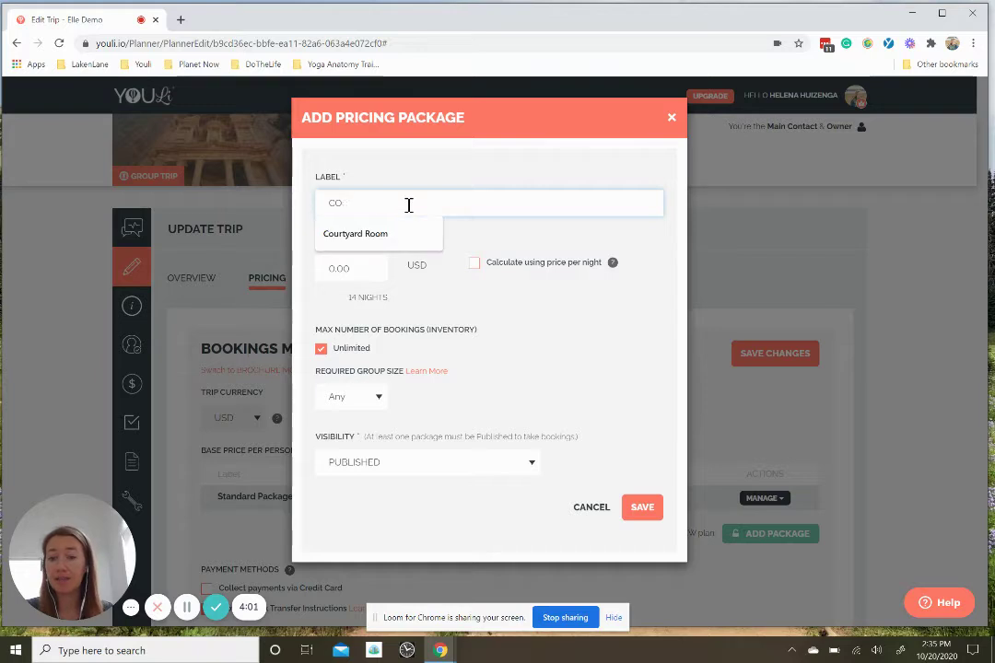
pyautogui.write('uple T')
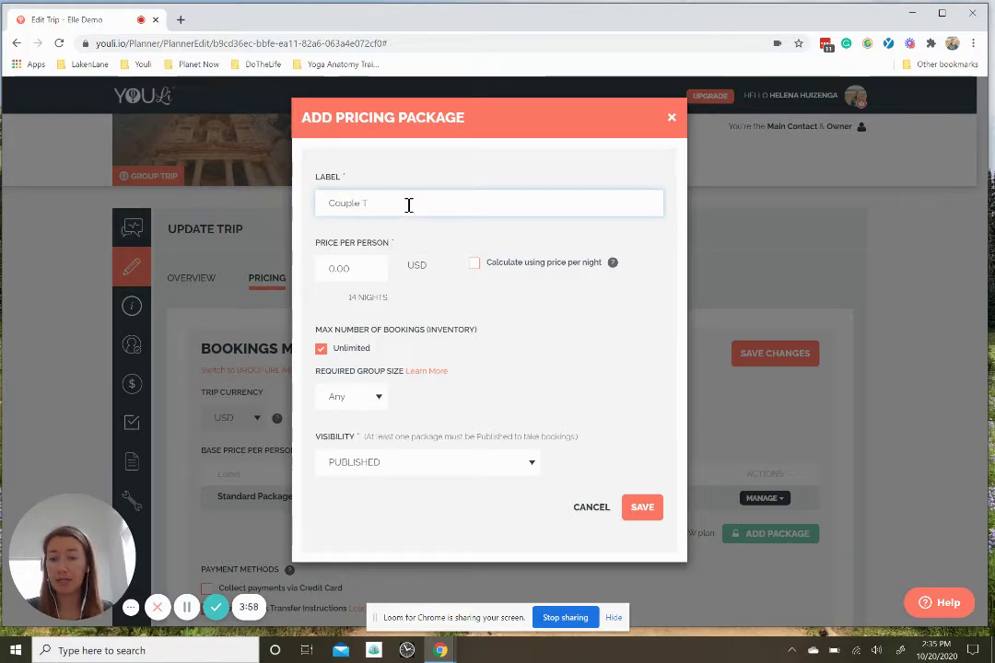
pyautogui.press('BackSpace')
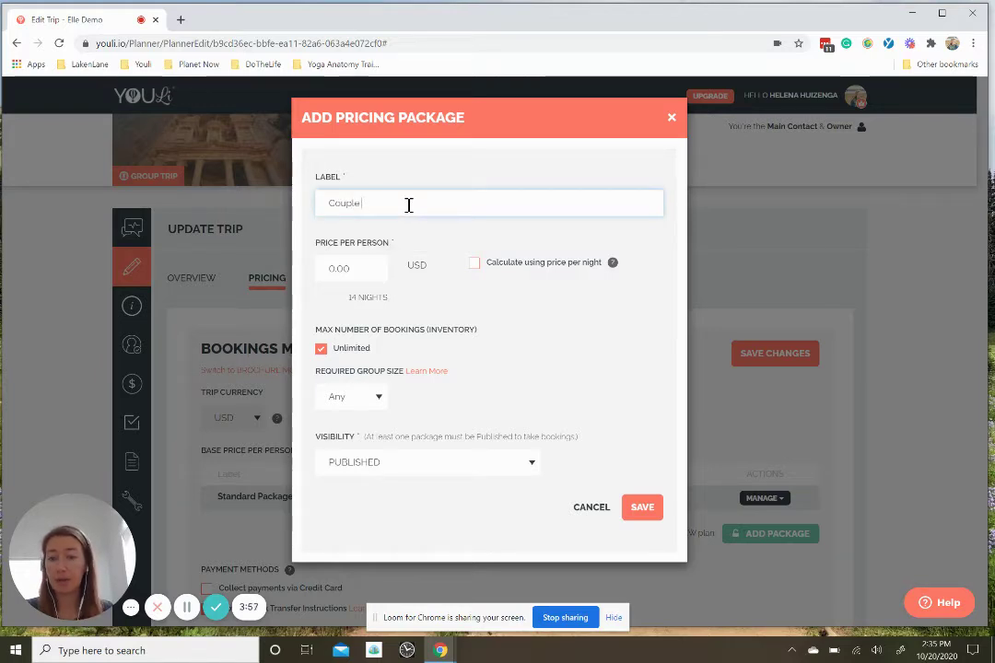
pyautogui.write('Package')
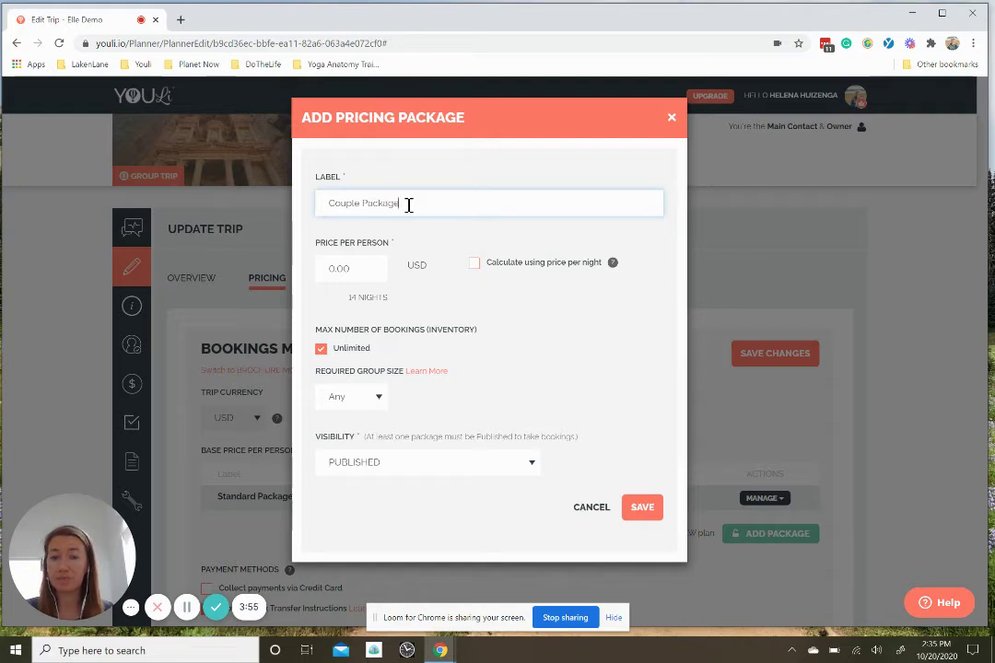
# Step: Set the package's price per person to 7000 USD, leaving the per-night price calculation off
pyautogui.click(323, 263)
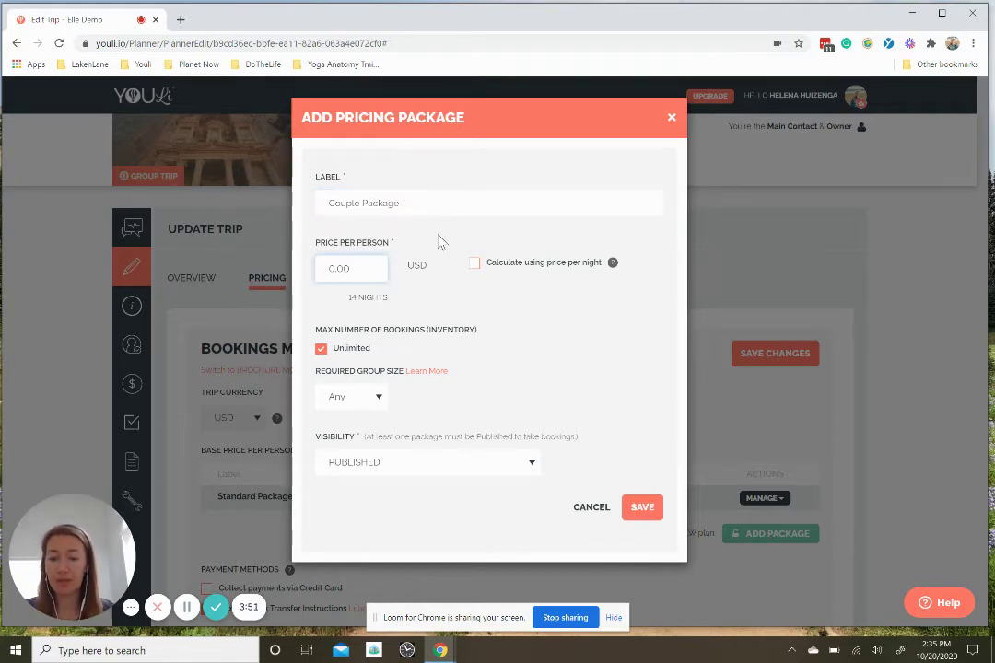
pyautogui.write('7000')
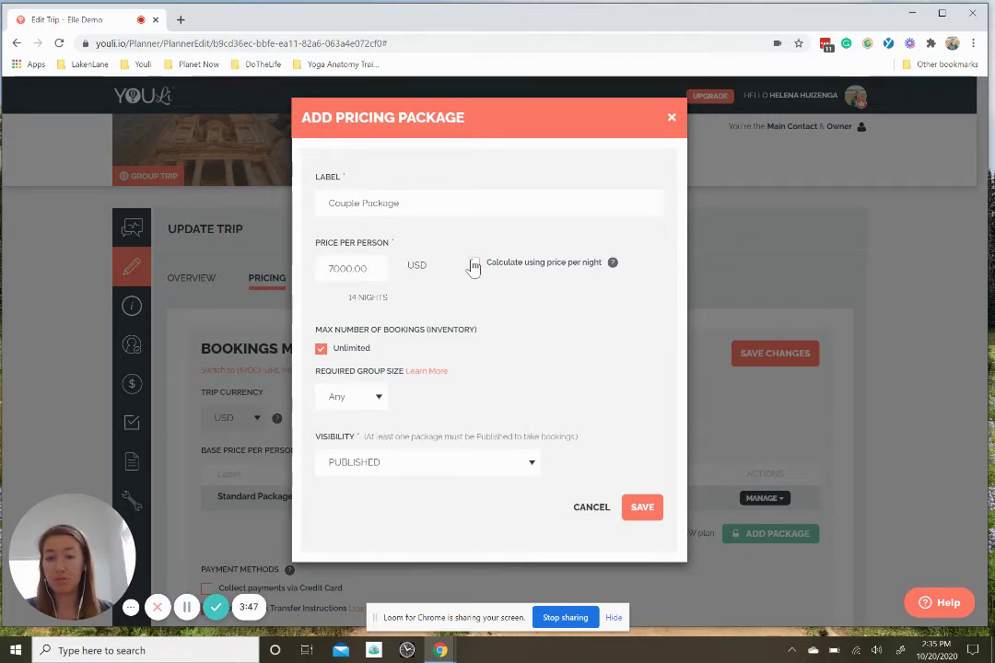
pyautogui.click(473, 267)
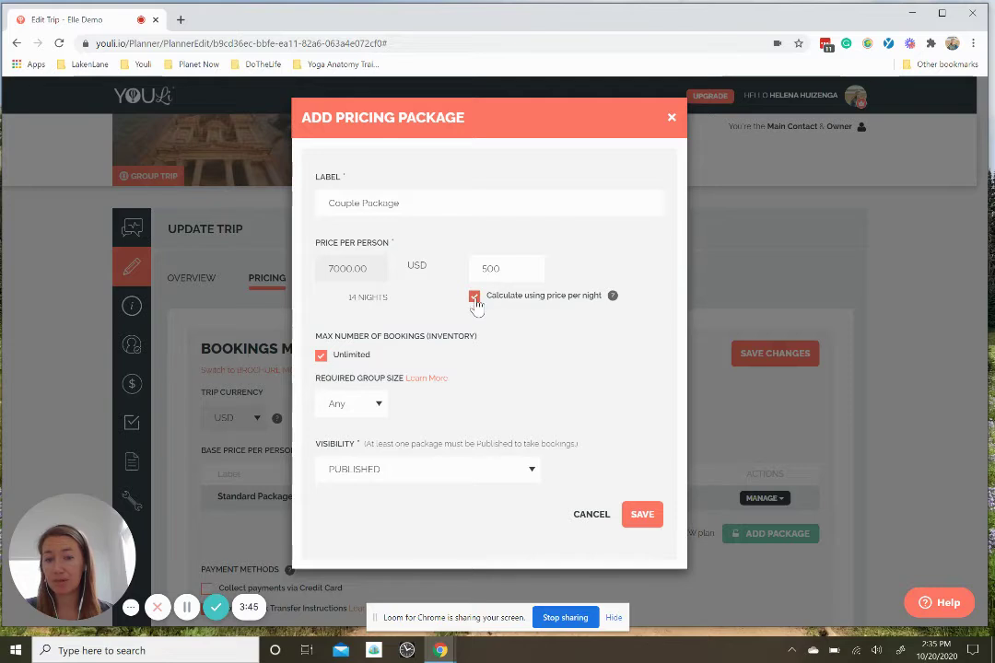
pyautogui.click(473, 296)
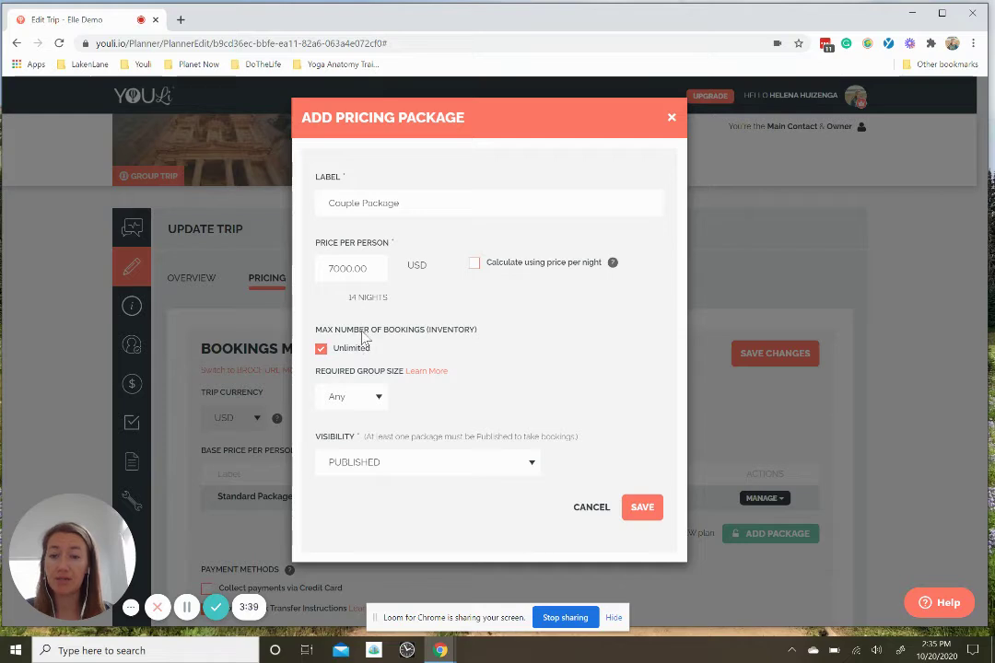
# Step: Limit the package to a maximum of 5 bookings instead of unlimited and set the required group size to 2
pyautogui.click(320, 348)
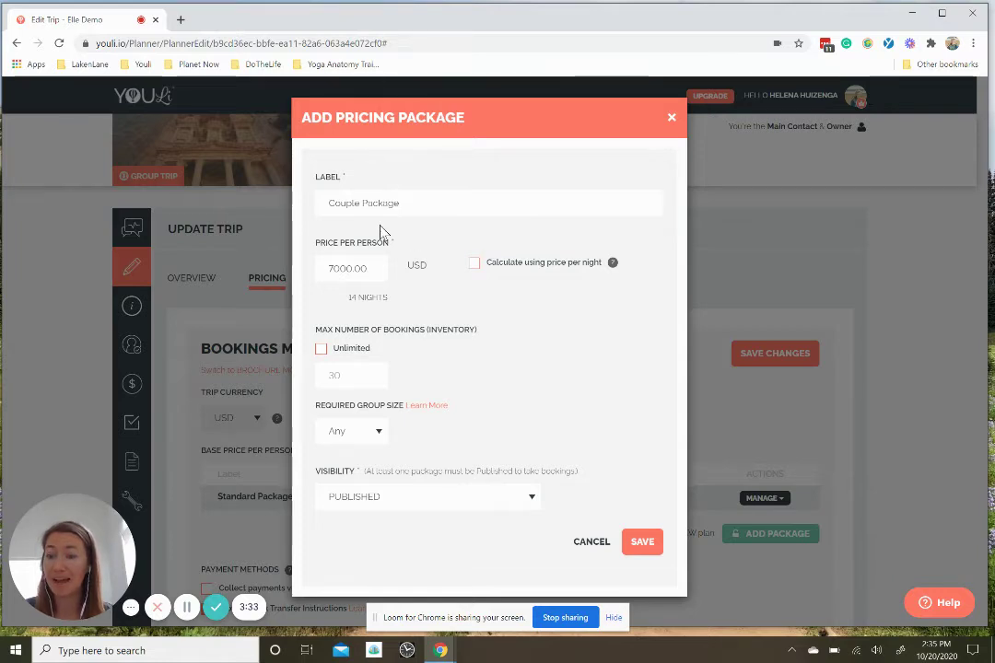
pyautogui.click(376, 374)
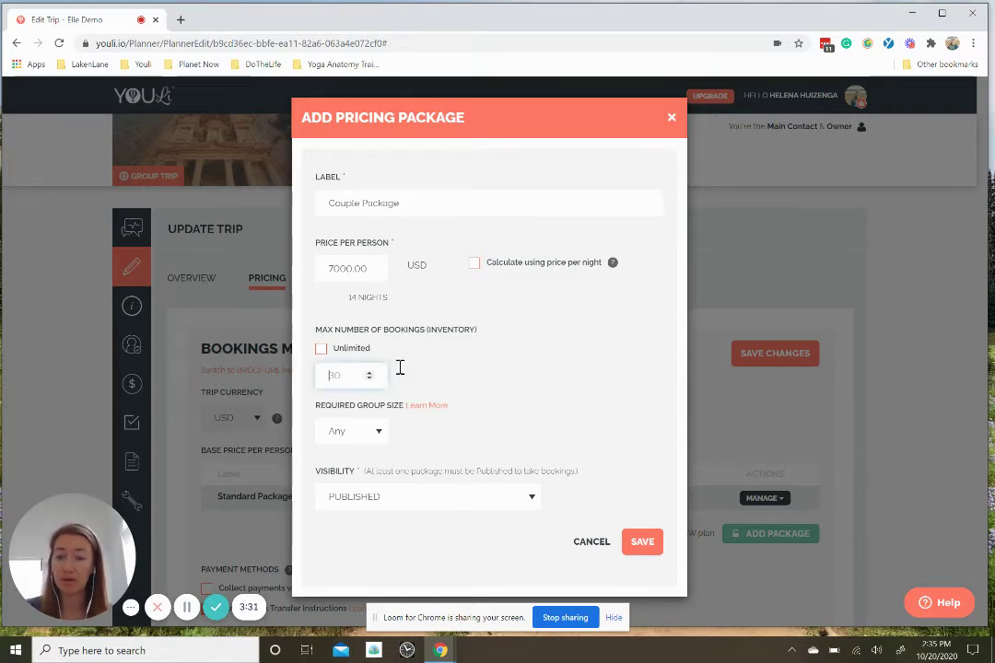
pyautogui.write('5')
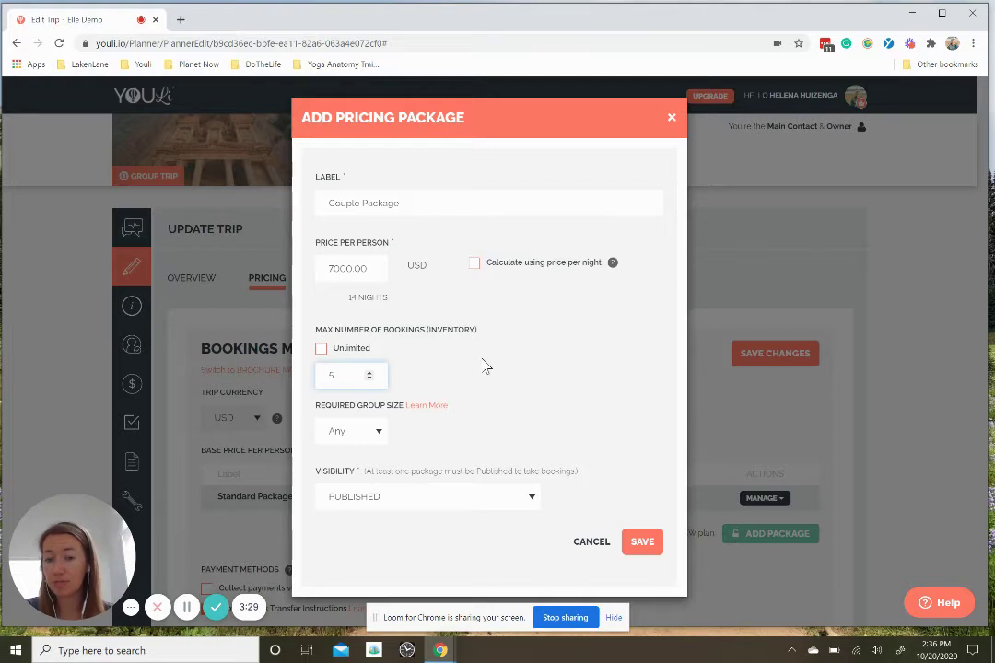
pyautogui.click(434, 368)
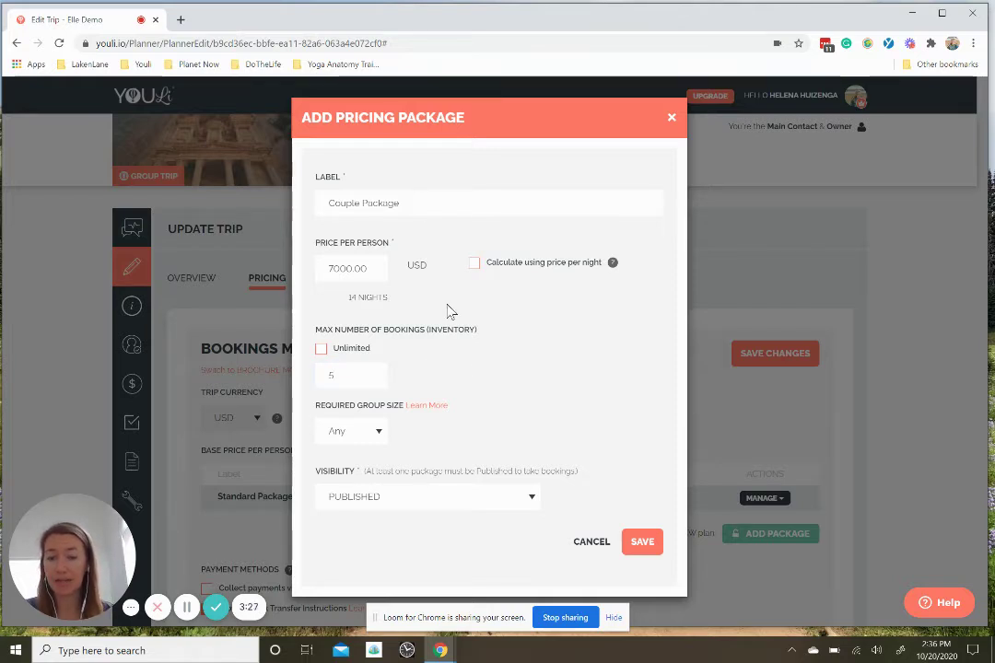
pyautogui.click(373, 431)
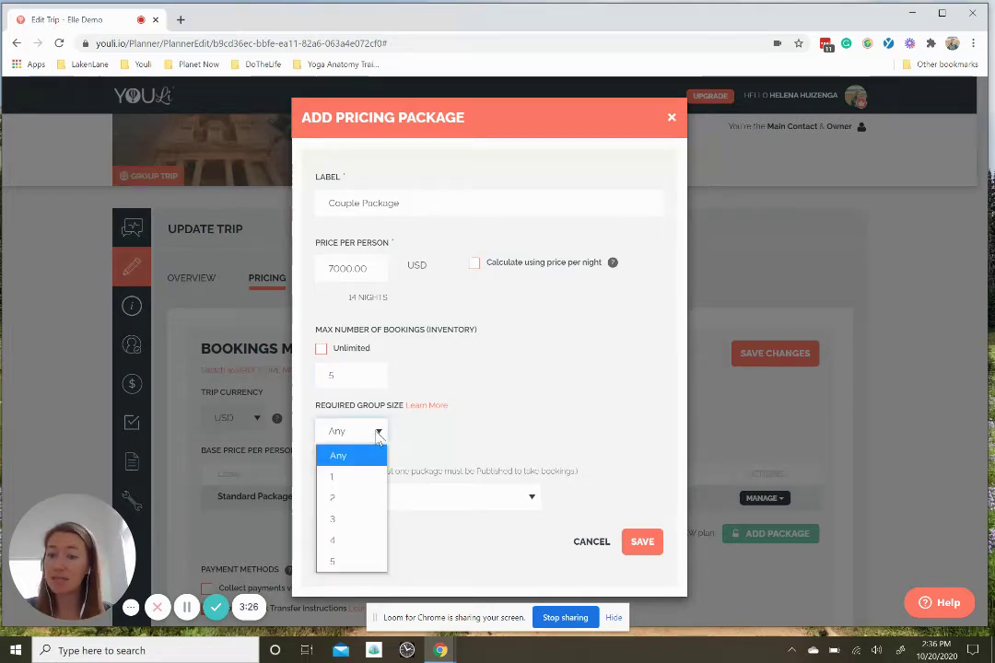
pyautogui.click(339, 498)
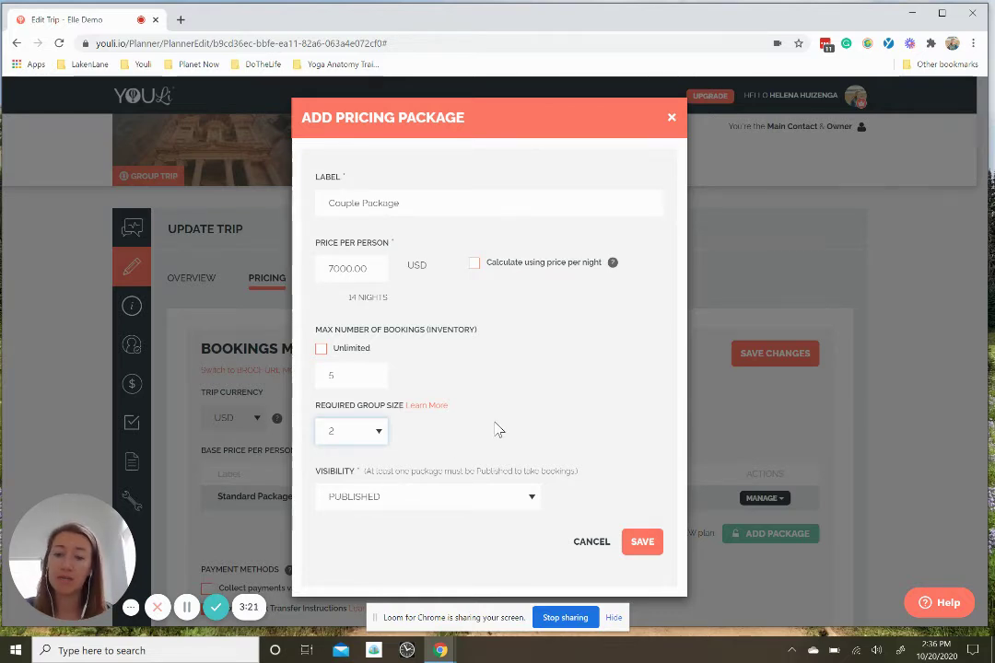
pyautogui.click(417, 378)
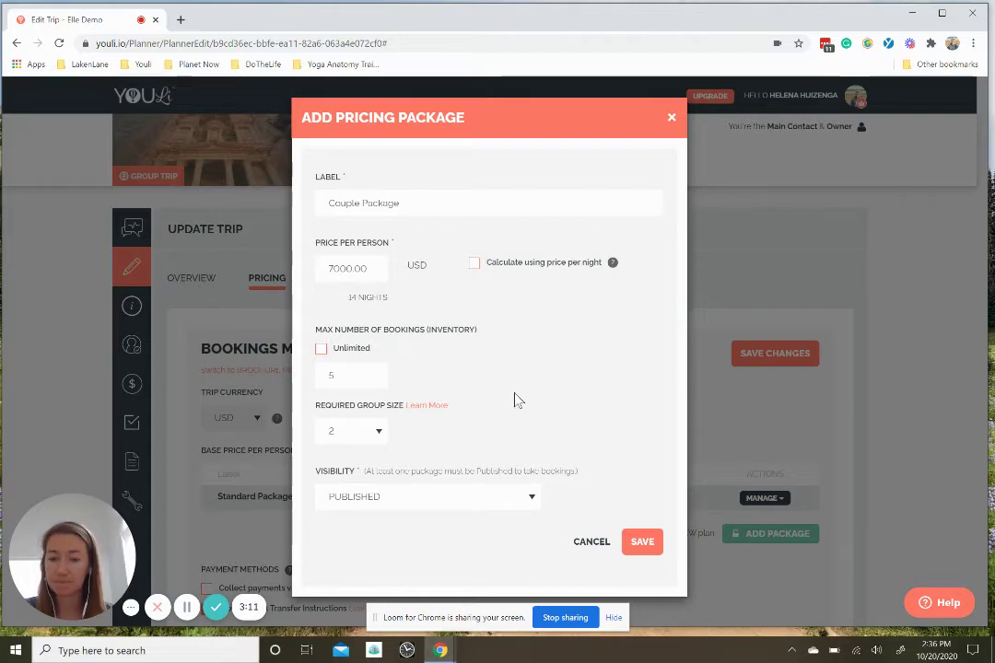
# Step: Review the visibility options, keep the Couple Package set to PUBLISHED, and save it
pyautogui.click(531, 498)
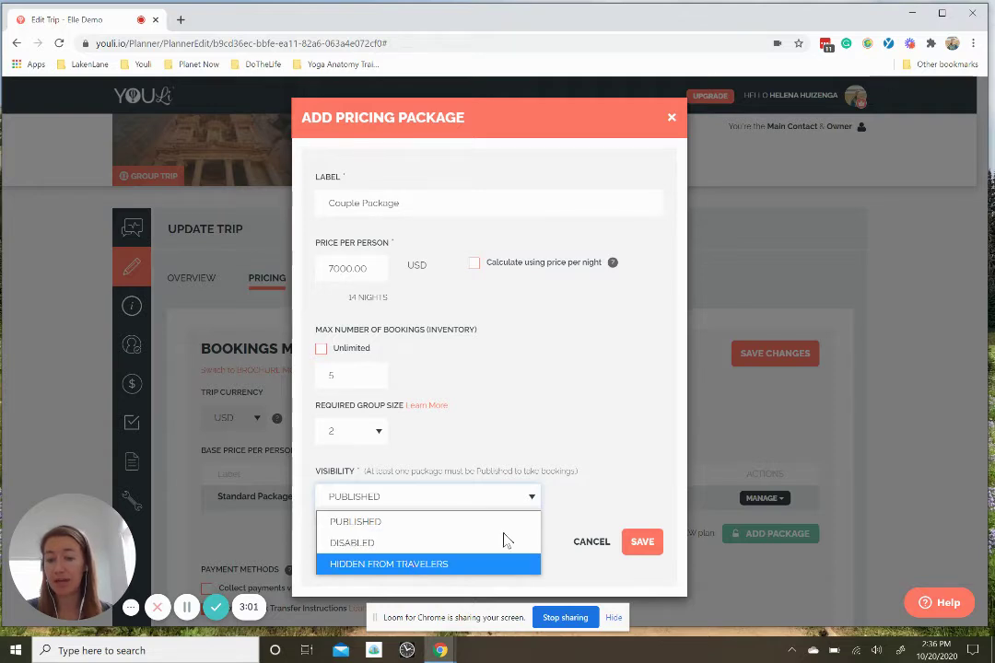
pyautogui.click(620, 446)
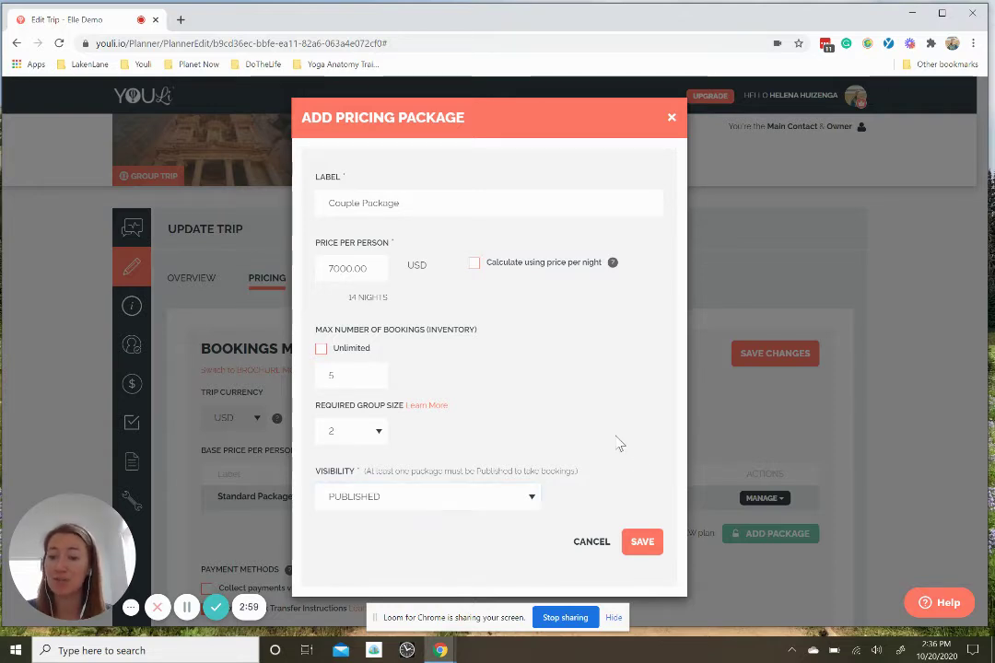
pyautogui.click(532, 499)
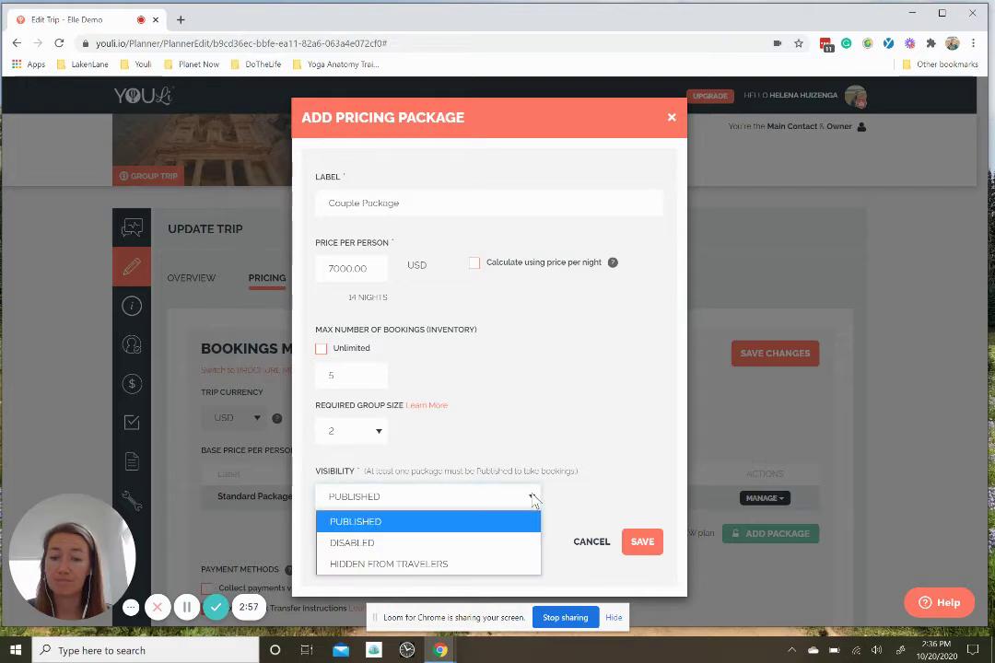
pyautogui.click(578, 472)
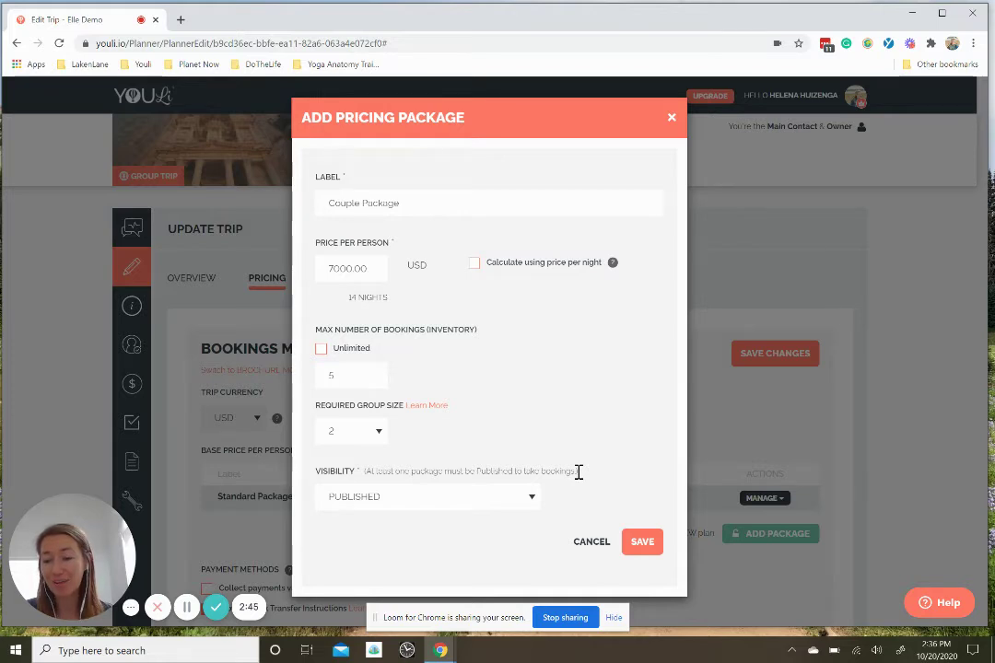
pyautogui.click(539, 501)
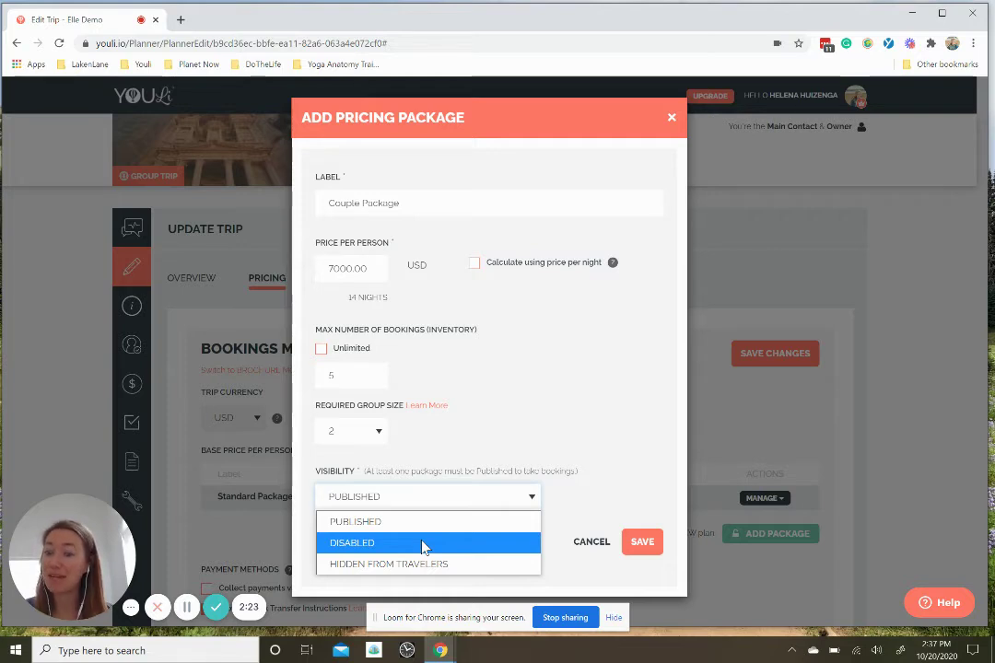
pyautogui.click(595, 427)
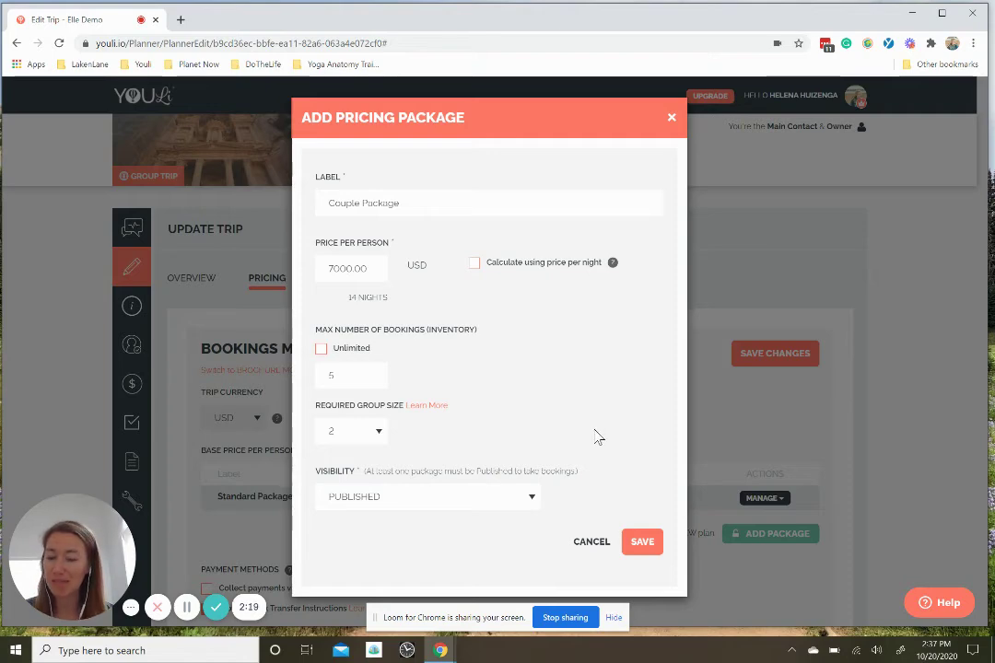
pyautogui.click(645, 542)
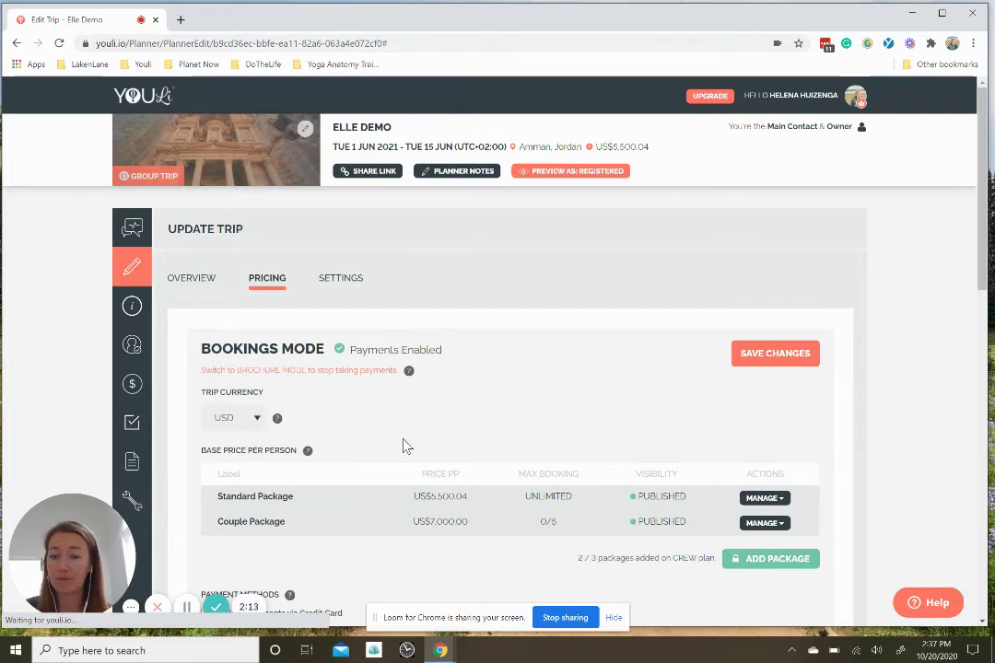
# Step: Preview the trip as the second traveler in the people list and open the traveler's price page
pyautogui.click(134, 351)
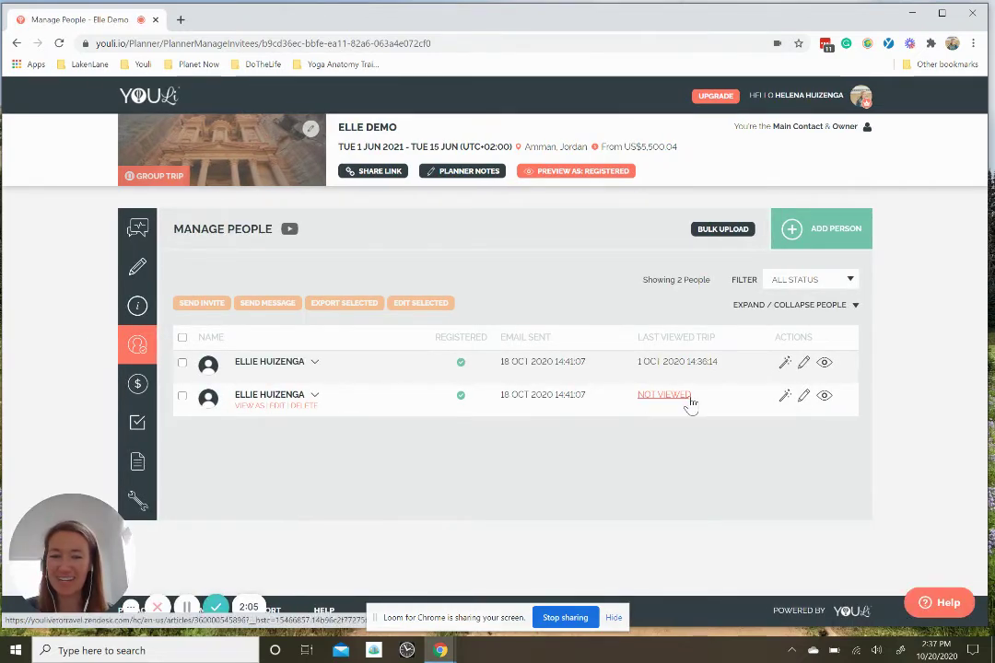
pyautogui.click(249, 412)
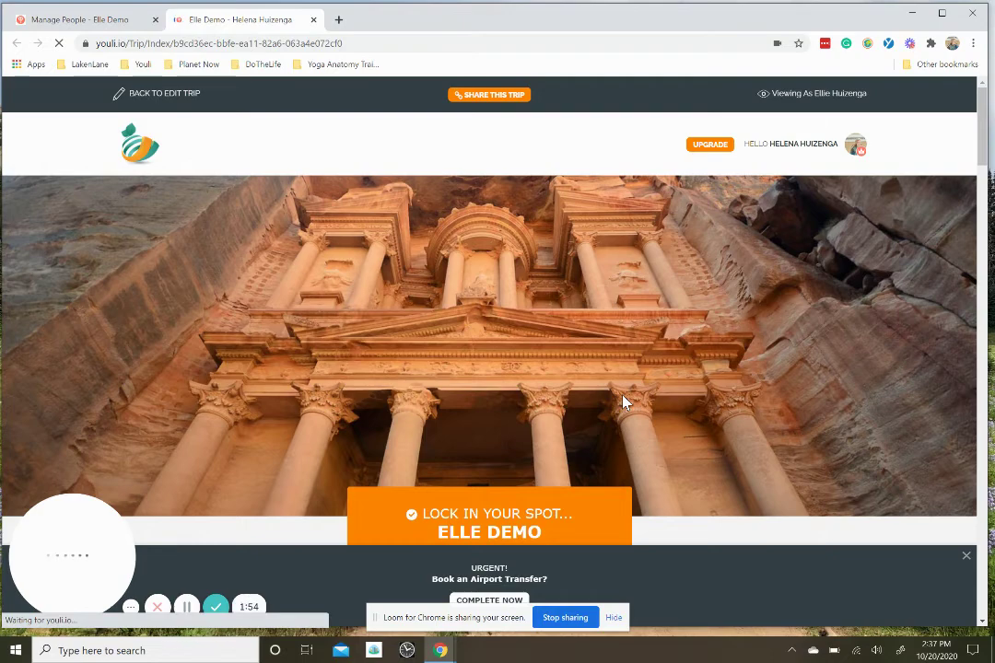
pyautogui.scroll(-1, 623, 403)
pyautogui.scroll(-4, 622, 403)
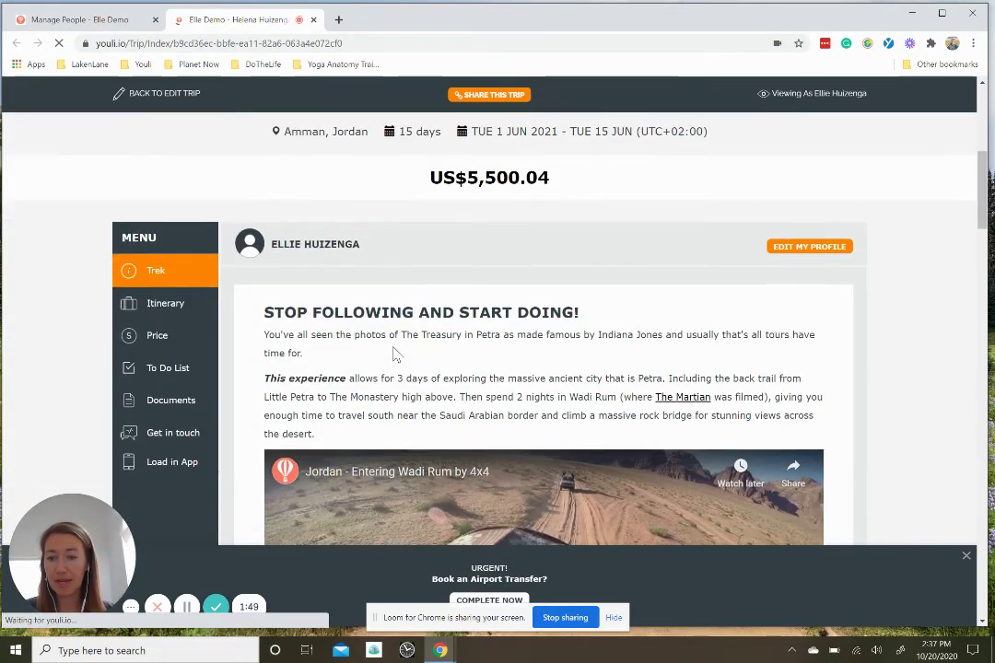
pyautogui.scroll(-1, 395, 351)
pyautogui.click(146, 324)
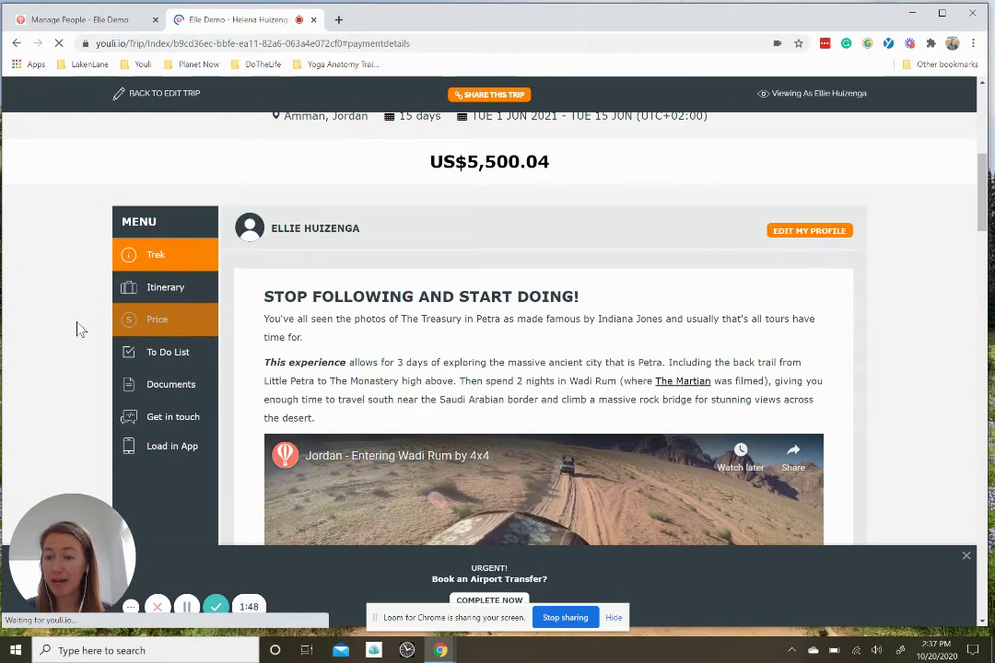
# Step: Examine the package selection and the cost breakdown on the traveler's price page
pyautogui.scroll(-1, 338, 311)
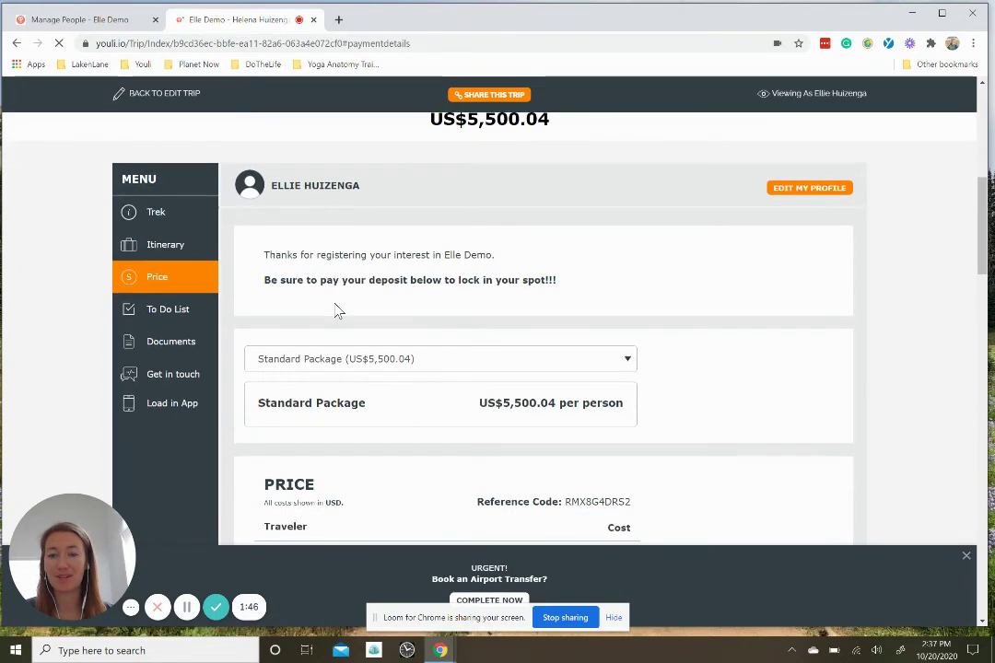
pyautogui.scroll(-2, 502, 318)
pyautogui.scroll(-5, 594, 361)
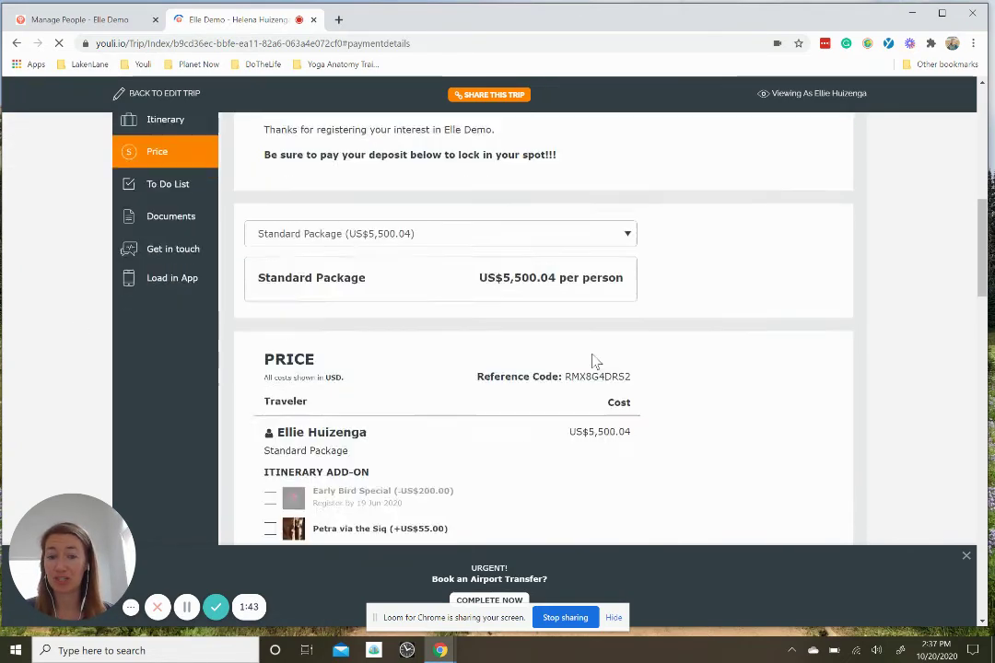
pyautogui.scroll(5, 594, 361)
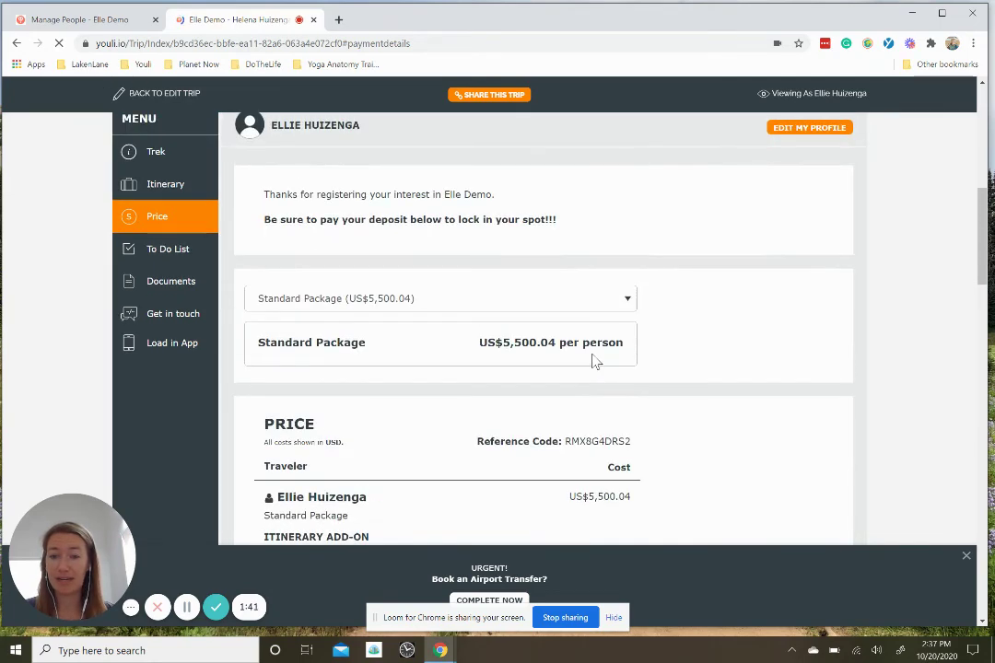
# Step: Switch the traveler's package selection from the Standard Package to the Couple Package
pyautogui.click(455, 300)
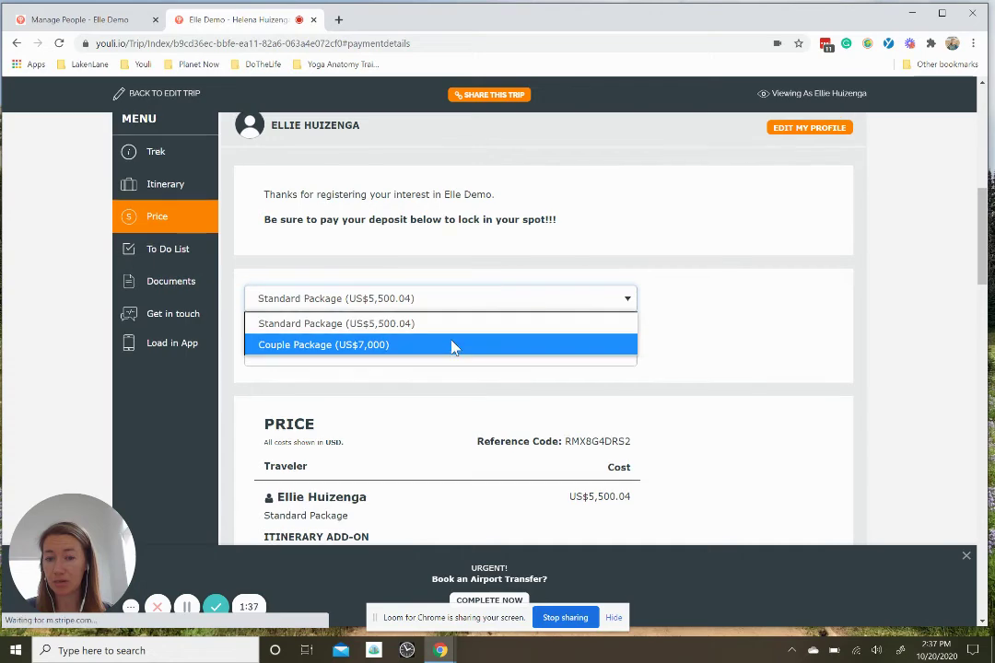
pyautogui.click(454, 345)
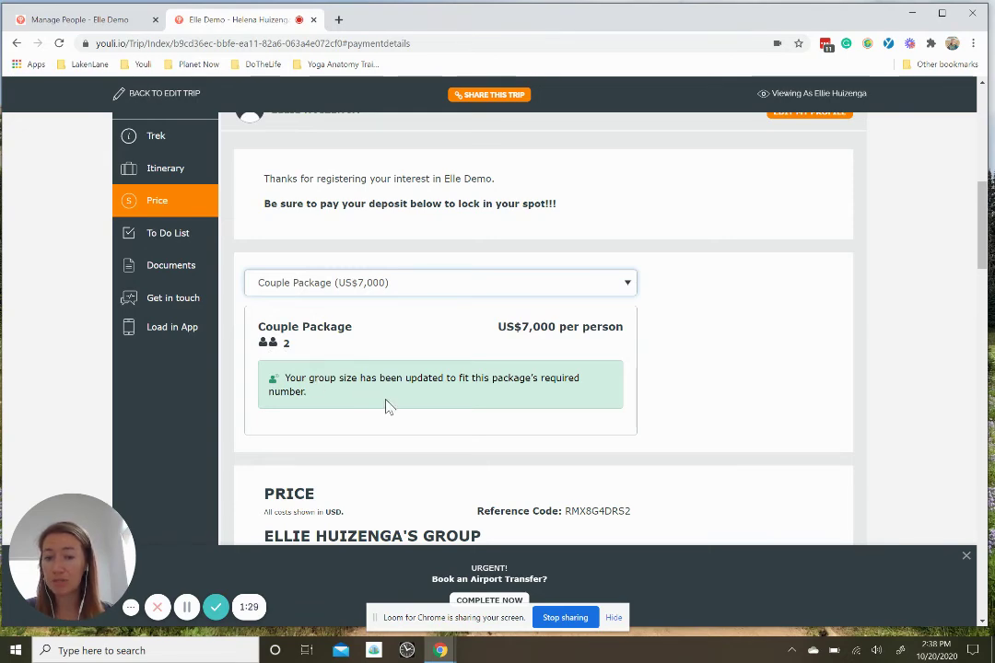
# Step: Examine the Couple Package's group cost breakdown for both travelers, the payment due, and the overall trip price in the page header
pyautogui.scroll(-2, 387, 406)
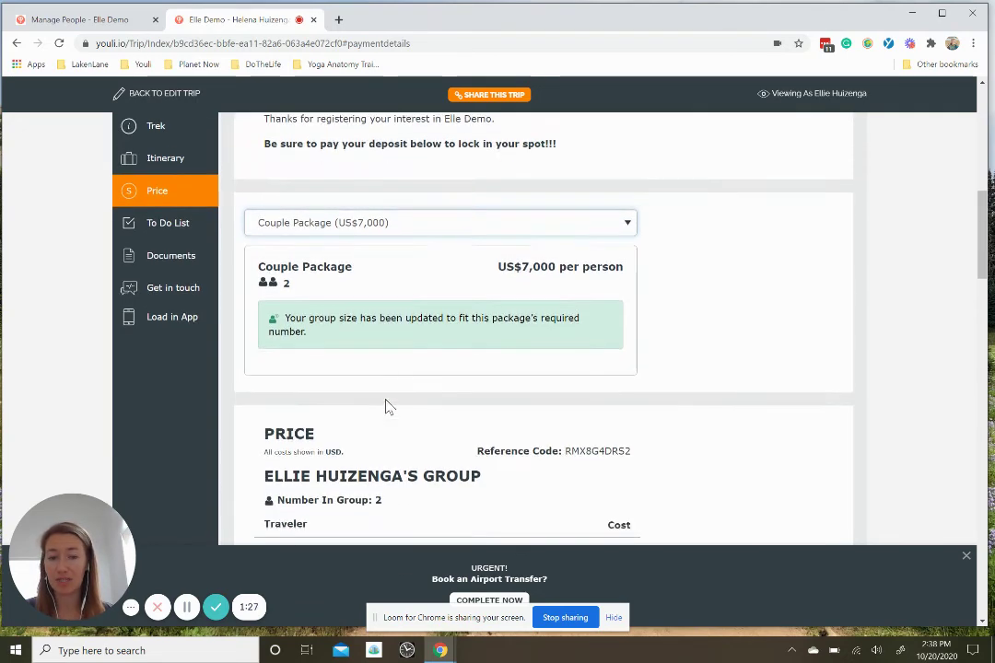
pyautogui.scroll(-4, 387, 407)
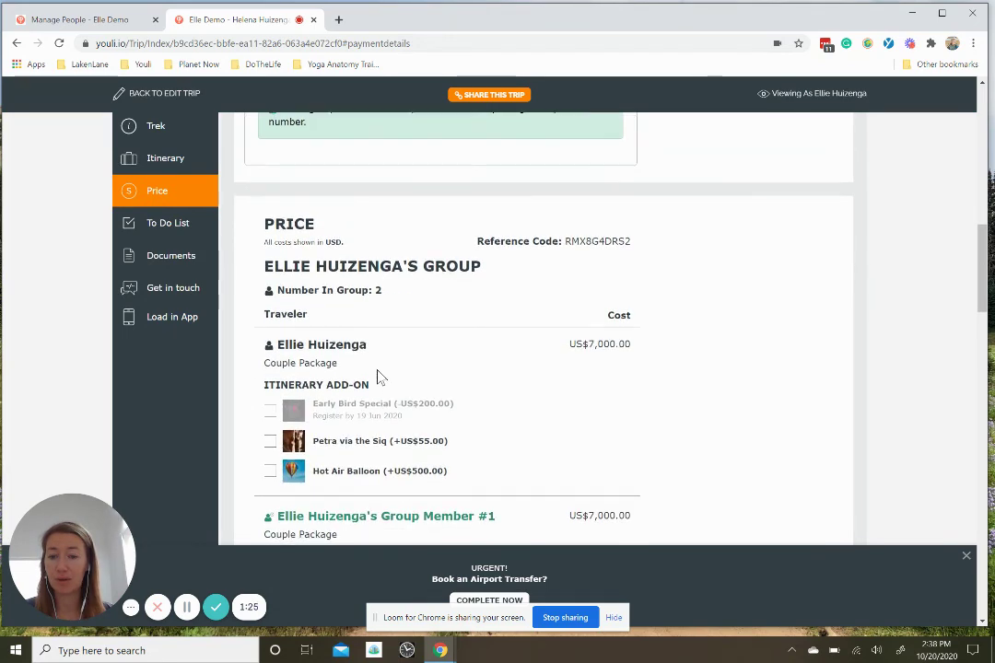
pyautogui.scroll(-3, 392, 443)
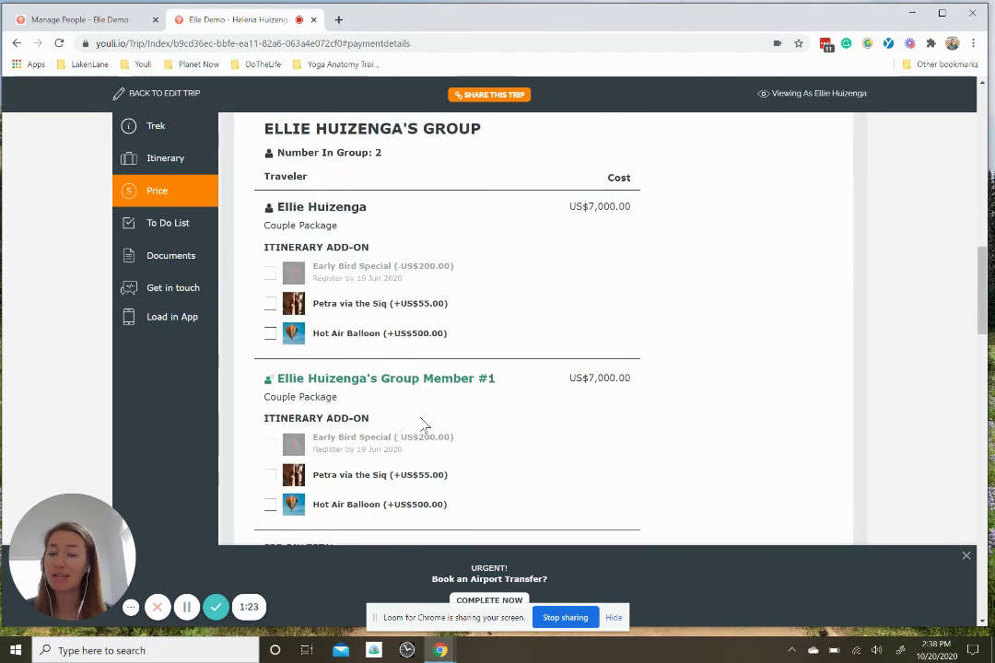
pyautogui.moveTo(470, 392)
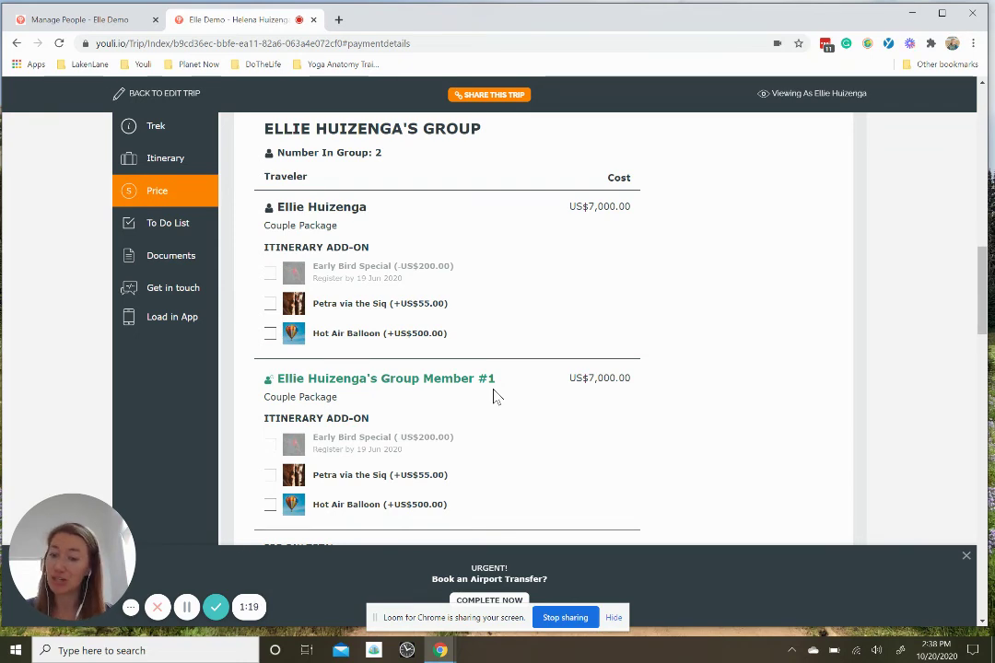
pyautogui.scroll(-1, 495, 396)
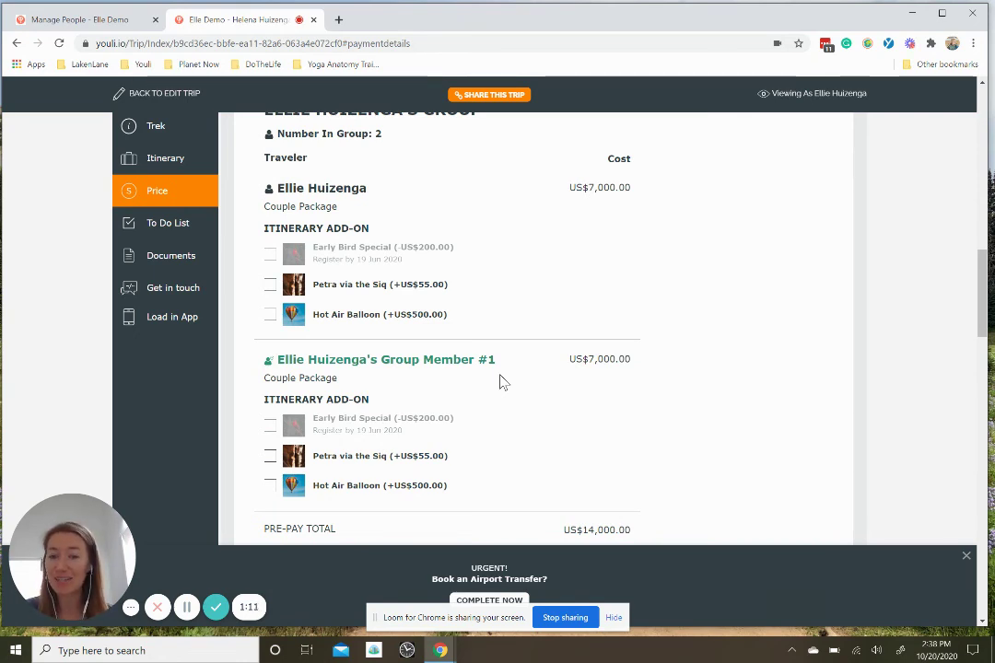
pyautogui.scroll(-2, 503, 382)
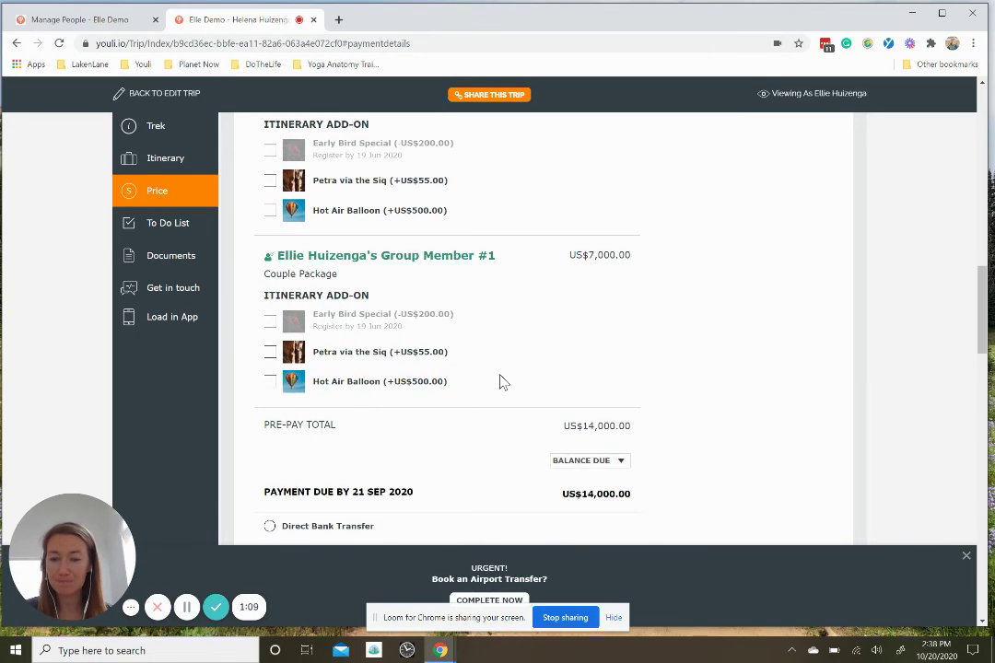
pyautogui.scroll(6, 503, 381)
pyautogui.scroll(5, 503, 381)
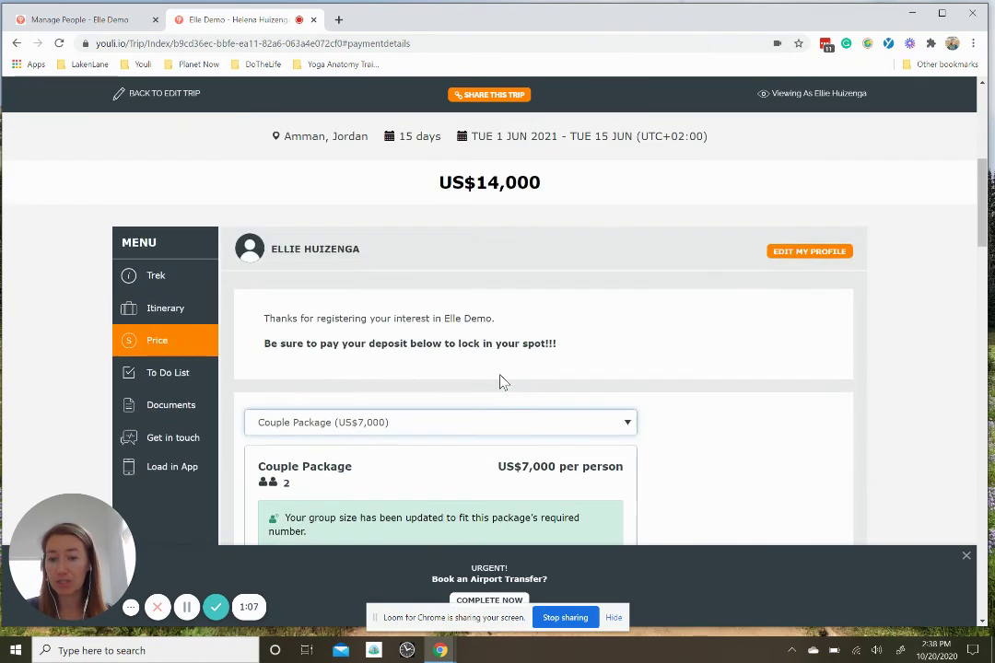
pyautogui.scroll(1, 503, 381)
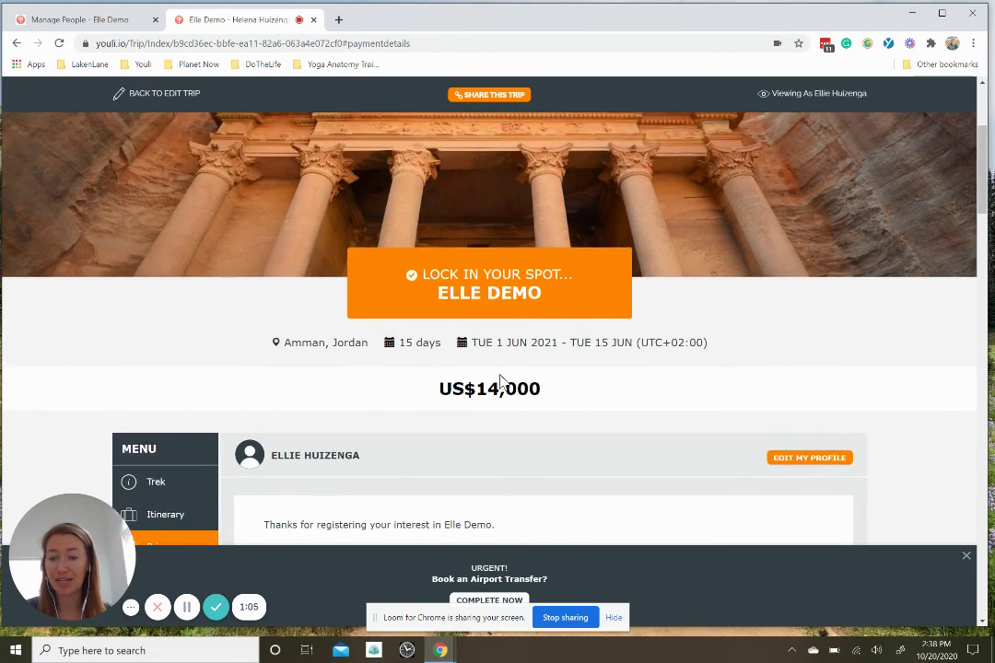